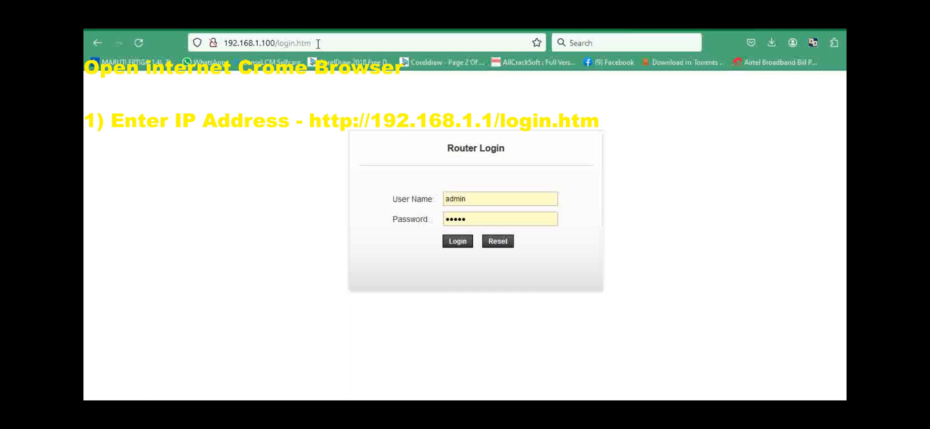
# Load the router's login page by browsing to the address 192.168.1.100/.
pyautogui.moveTo(318, 44); pyautogui.dragTo(277, 44)
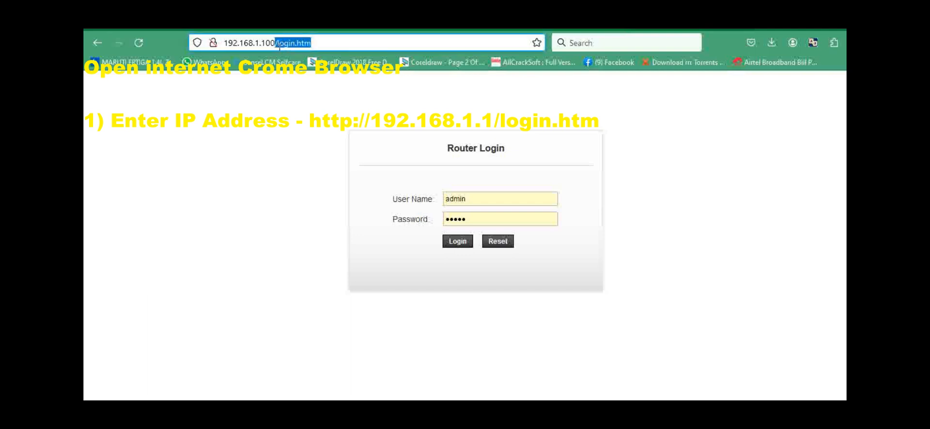
pyautogui.press('Return')
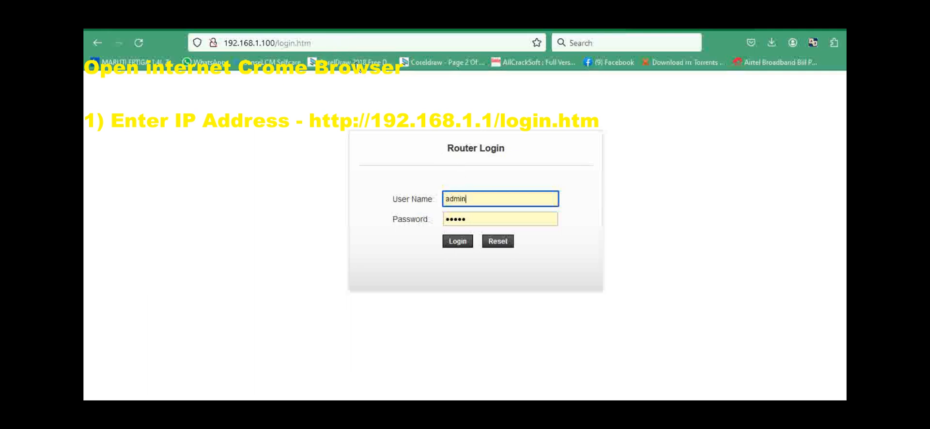
pyautogui.click(338, 44)
pyautogui.click(338, 44)
pyautogui.press('BackSpace')
pyautogui.press('BackSpace')
pyautogui.press('BackSpace')
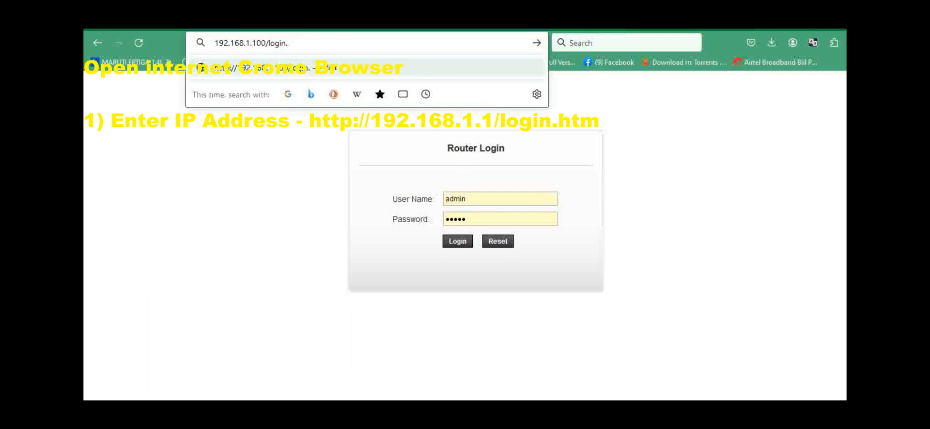
pyautogui.press('BackSpace')
pyautogui.press('BackSpace')
pyautogui.press('BackSpace')
pyautogui.press('BackSpace')
pyautogui.press('BackSpace')
pyautogui.press('BackSpace')
pyautogui.press('BackSpace')
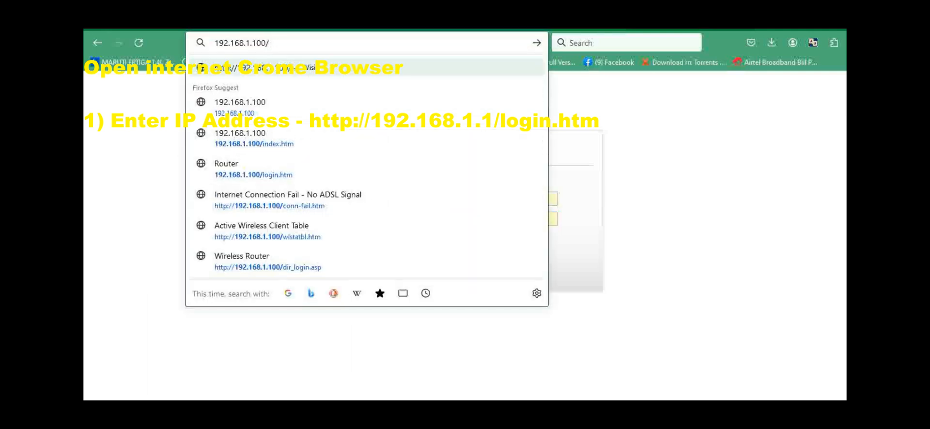
pyautogui.press('Return')
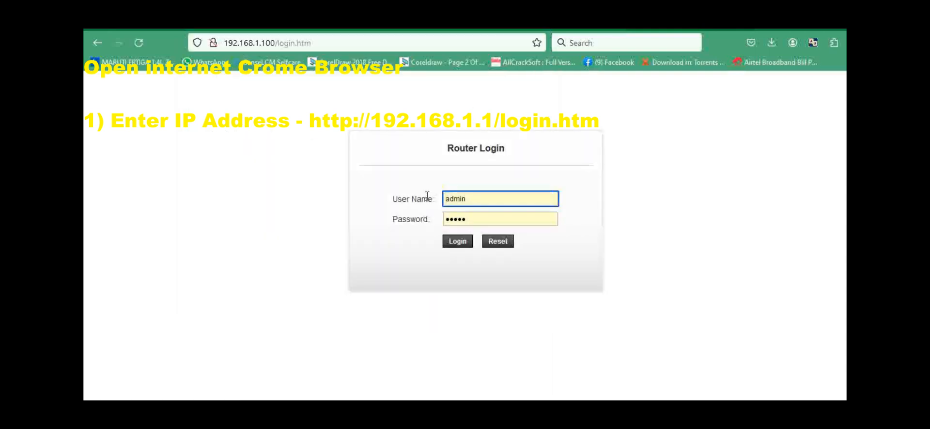
# Log in to the router as admin with the prefilled password.
pyautogui.doubleClick(457, 198)
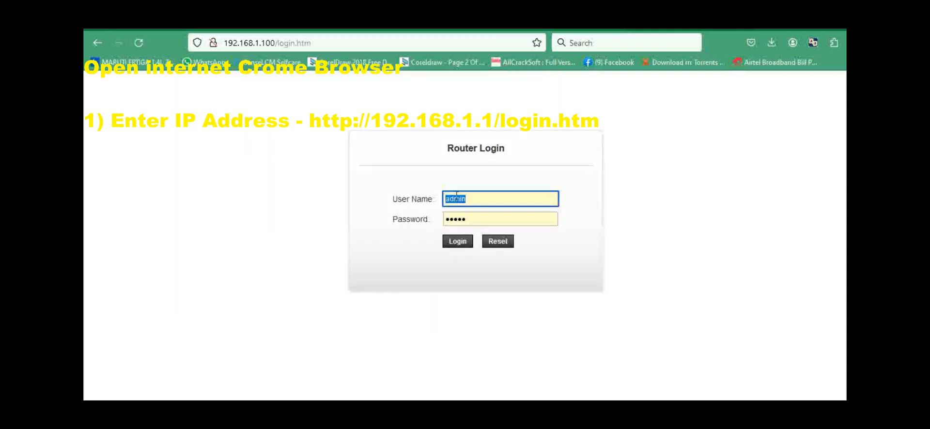
pyautogui.click(482, 204)
pyautogui.click(481, 218)
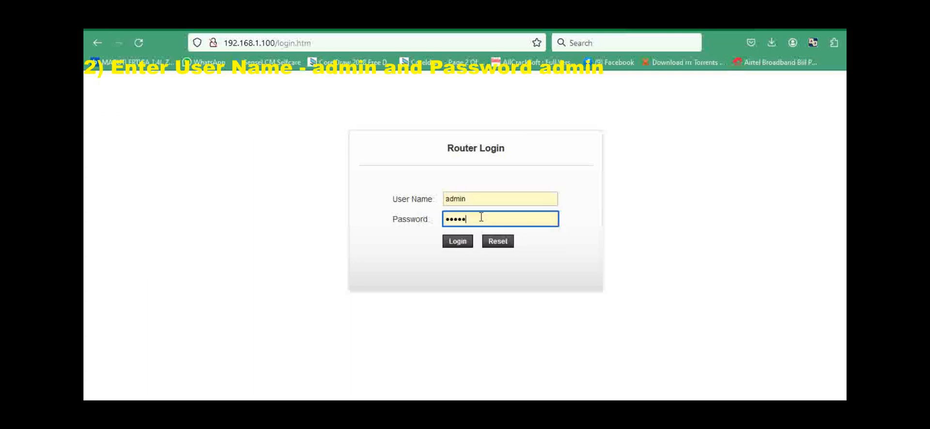
pyautogui.click(657, 234)
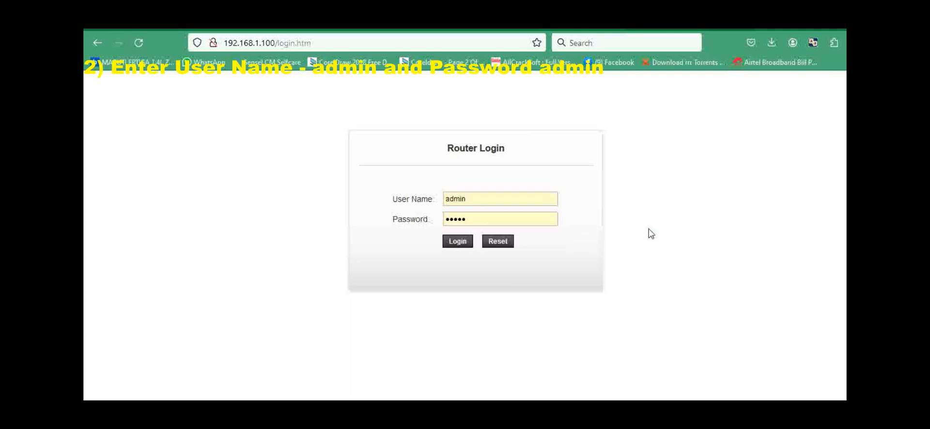
pyautogui.click(457, 242)
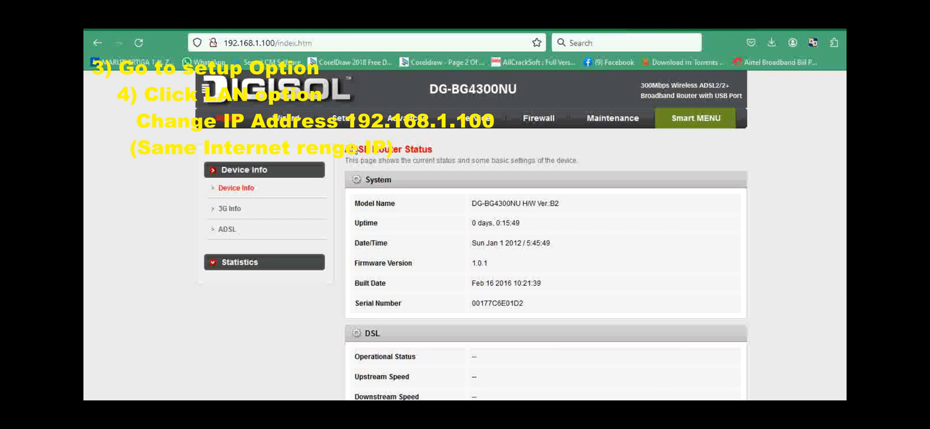
# Apply the router's LAN interface settings with IP address 192.168.1.100 and subnet mask 255.255.255.0.
pyautogui.click(342, 125)
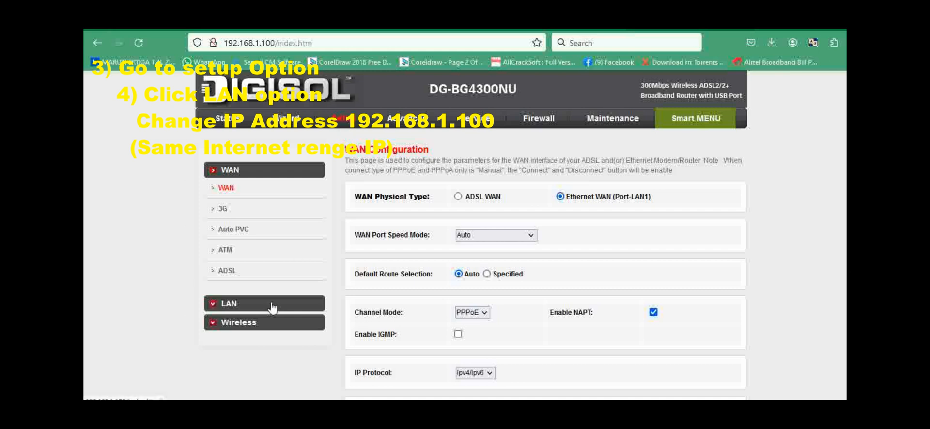
pyautogui.click(233, 305)
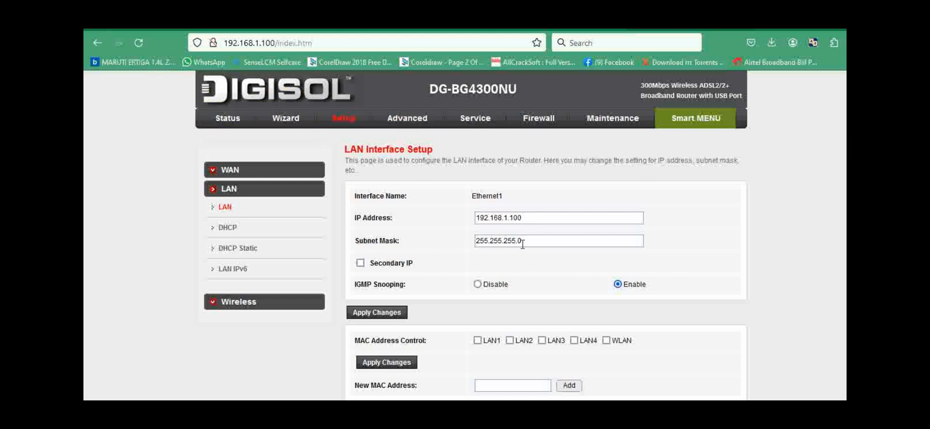
pyautogui.scroll(-2, 546, 259)
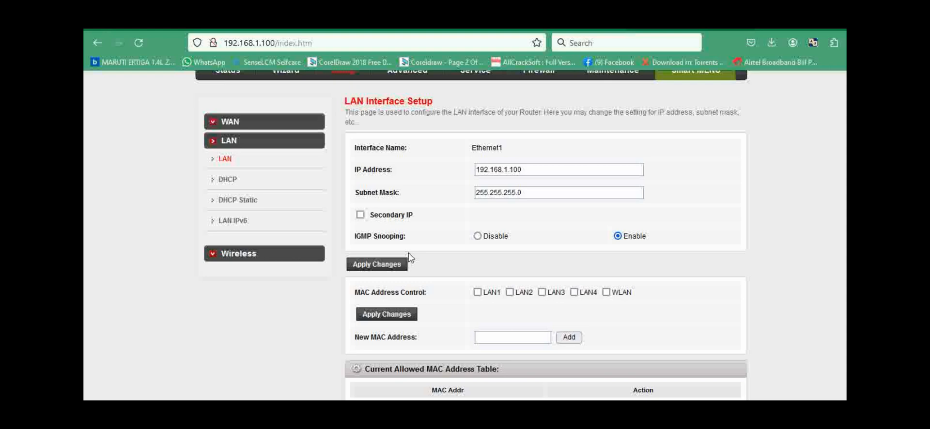
pyautogui.click(368, 265)
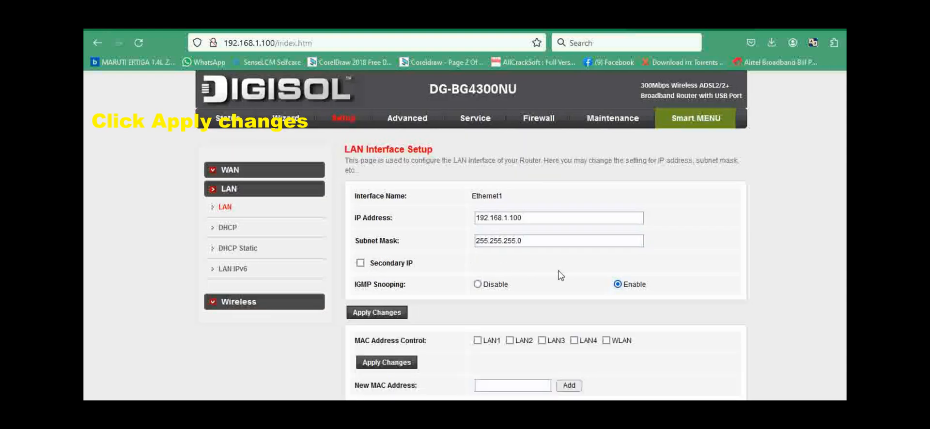
pyautogui.scroll(-2, 560, 272)
pyautogui.scroll(-2, 492, 263)
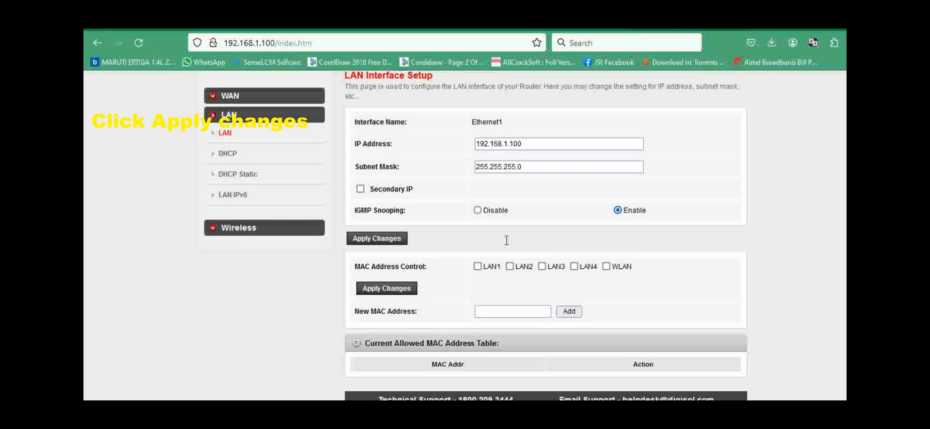
pyautogui.scroll(4, 479, 262)
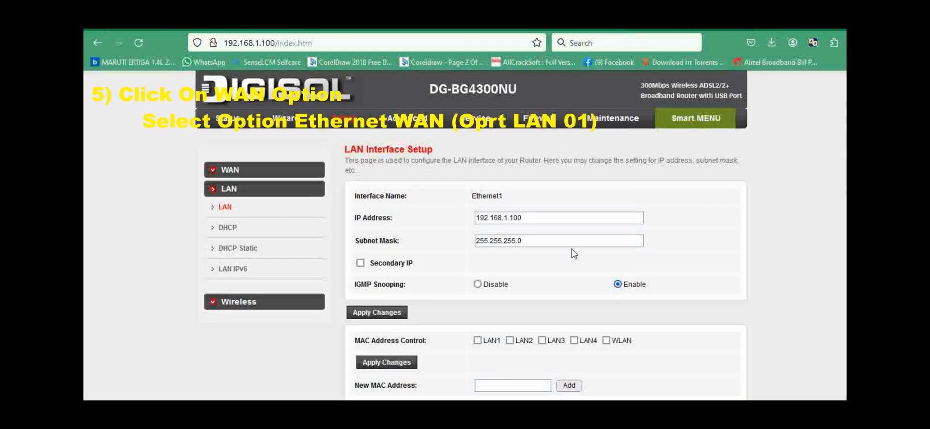
# Switch the WAN physical type to Ethernet WAN (Port-LAN1) and accept the router reboot.
pyautogui.click(216, 171)
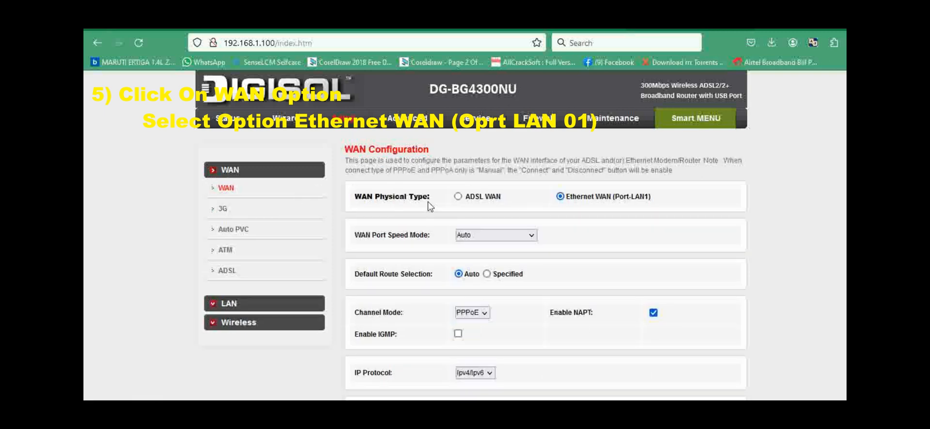
pyautogui.click(562, 197)
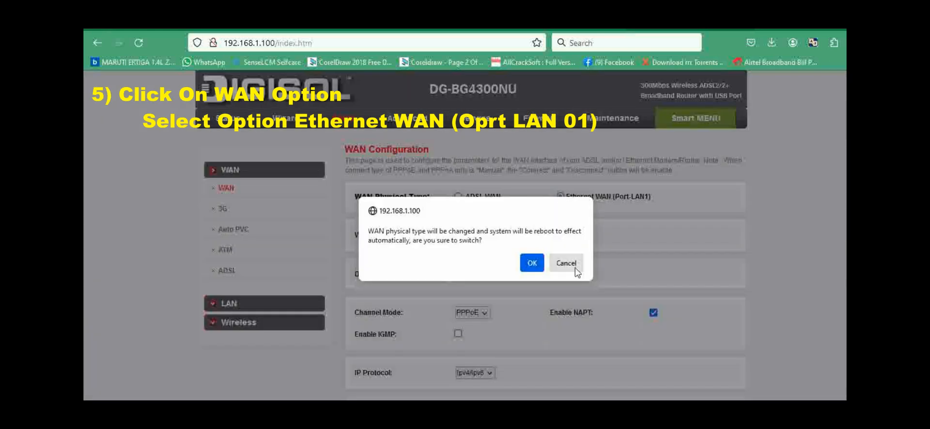
pyautogui.click(533, 264)
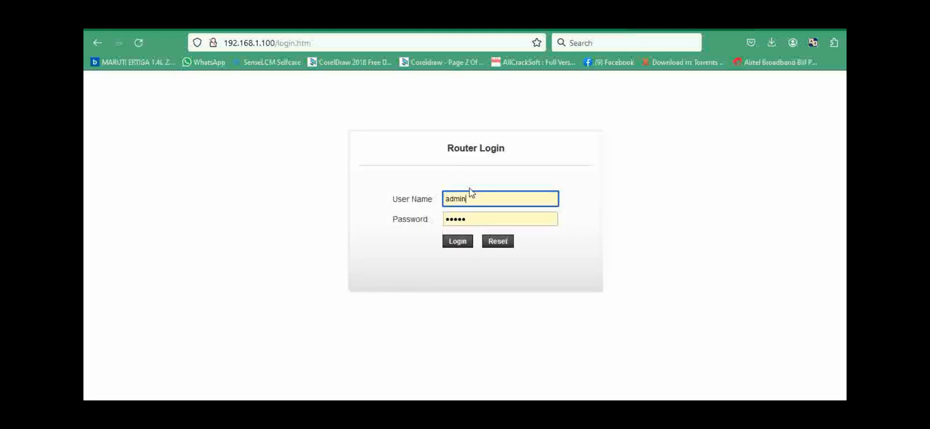
# Log back in to the router and set the WAN channel mode to Bridge.
pyautogui.click(457, 242)
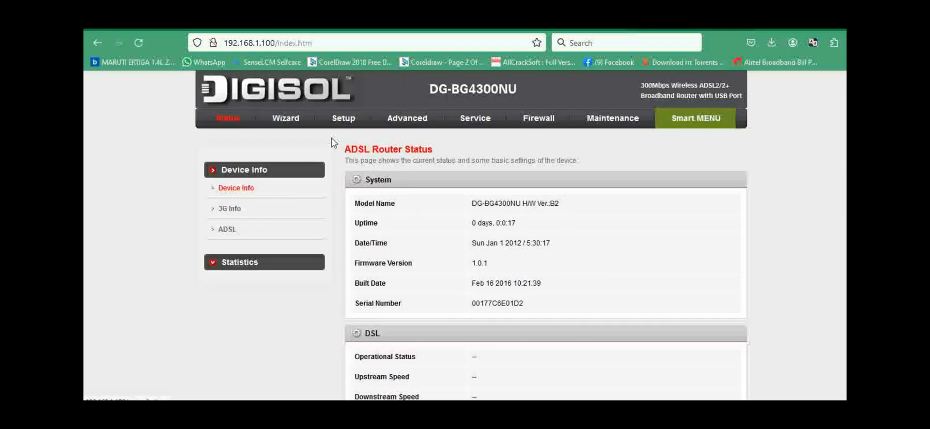
pyautogui.click(342, 121)
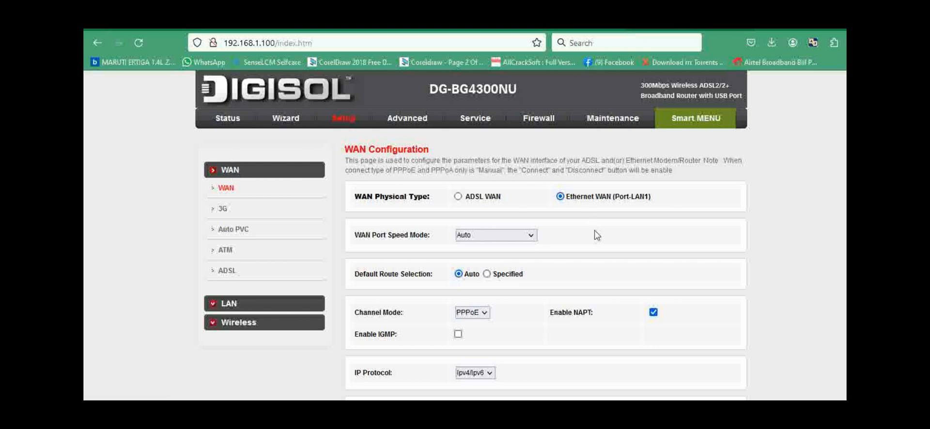
pyautogui.scroll(-10, 596, 235)
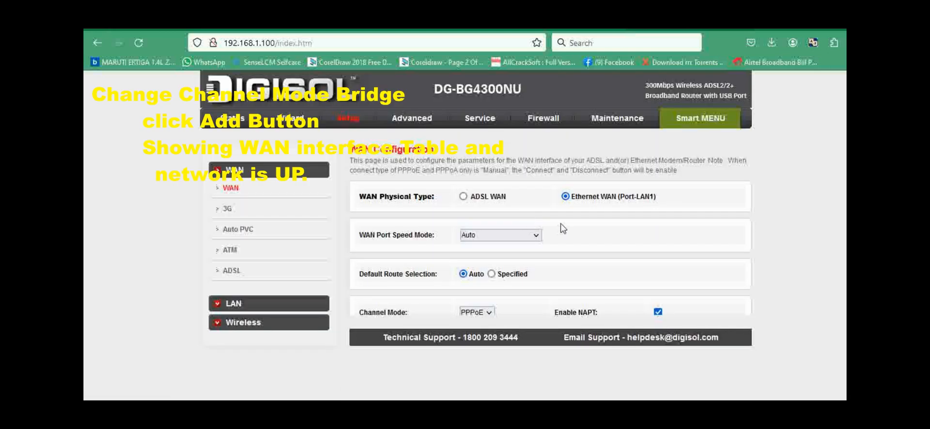
pyautogui.click(482, 314)
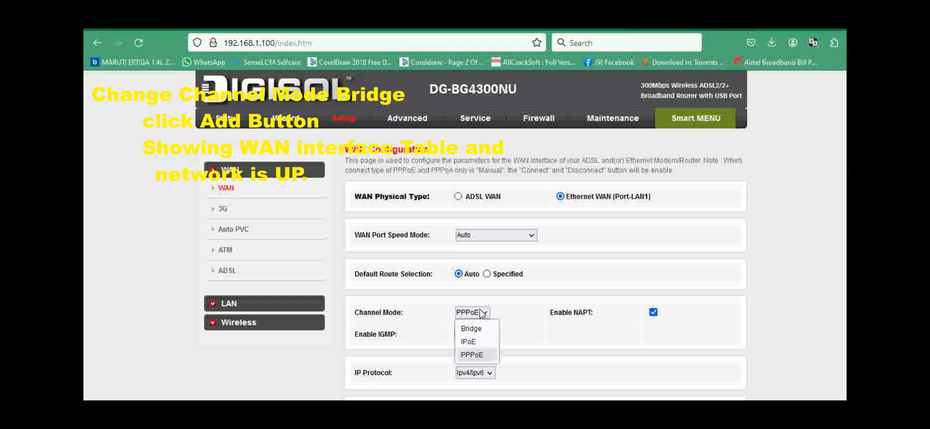
pyautogui.click(479, 330)
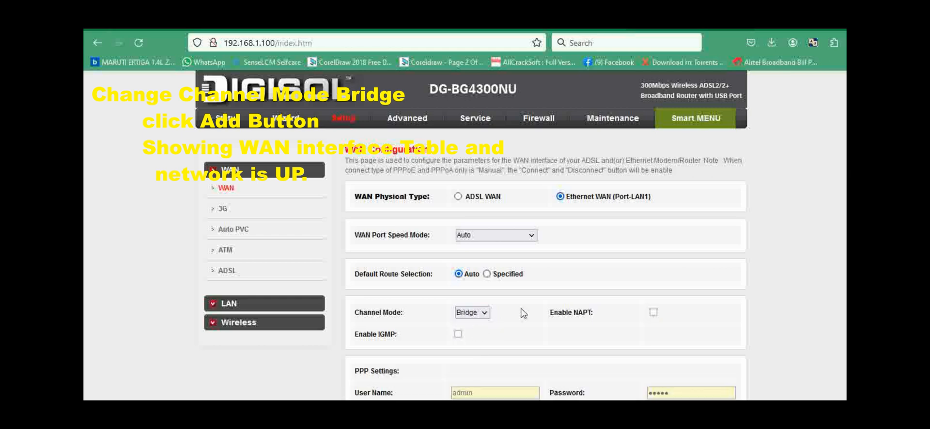
# Add the Bridge mode connection to the WAN Interfaces Table.
pyautogui.scroll(-2, 492, 325)
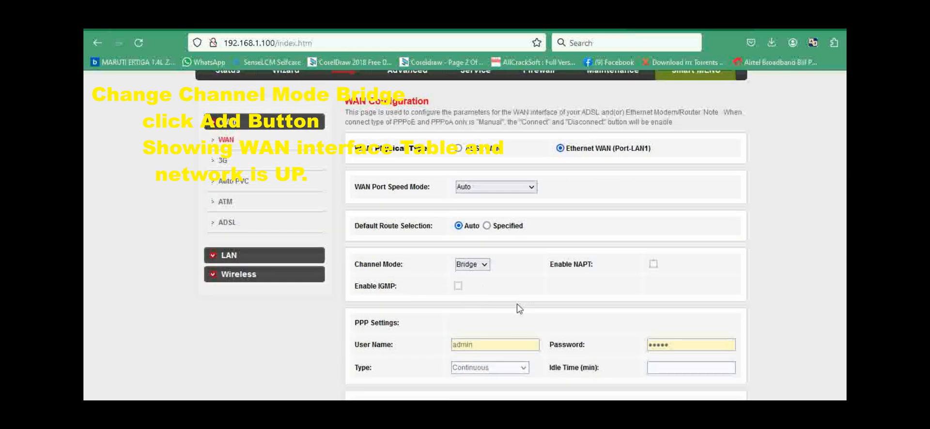
pyautogui.scroll(-3, 508, 311)
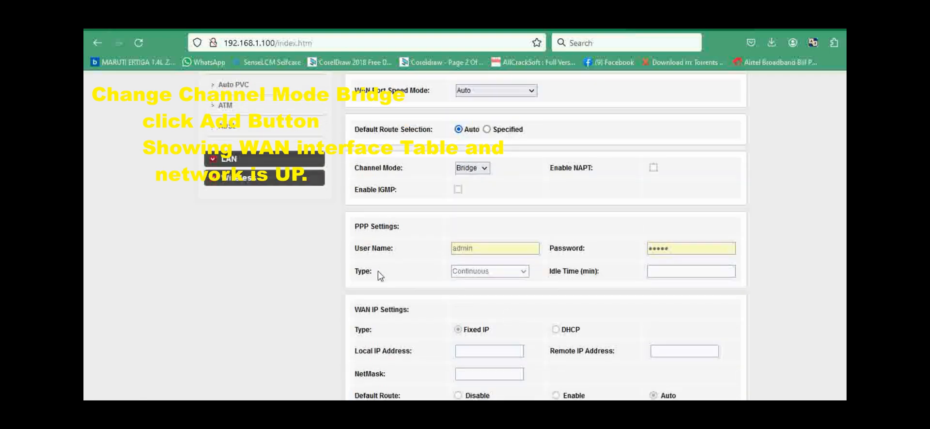
pyautogui.scroll(-1, 610, 354)
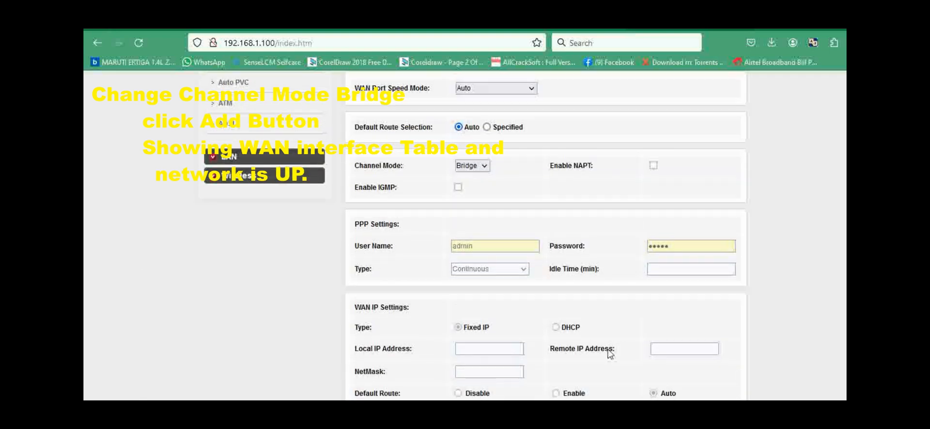
pyautogui.scroll(-2, 542, 344)
pyautogui.scroll(-1, 481, 321)
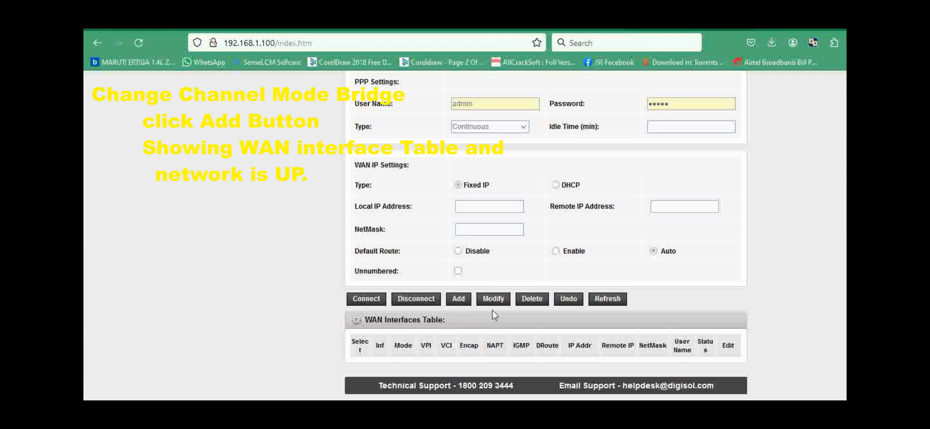
pyautogui.scroll(3, 493, 310)
pyautogui.scroll(-1, 493, 313)
pyautogui.scroll(-3, 494, 316)
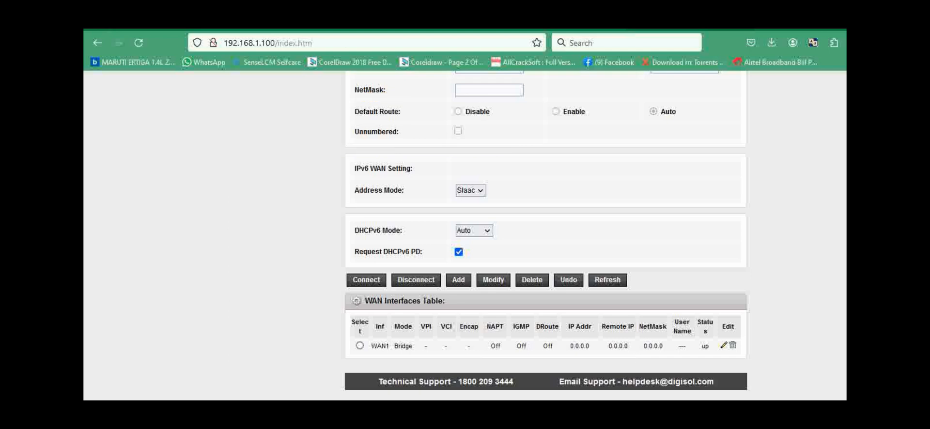
# Switch to the running ping window to check its replies, and minimize it.
pyautogui.hotkey('alt', 'Tab')
pyautogui.scroll(-5, 329, 254)
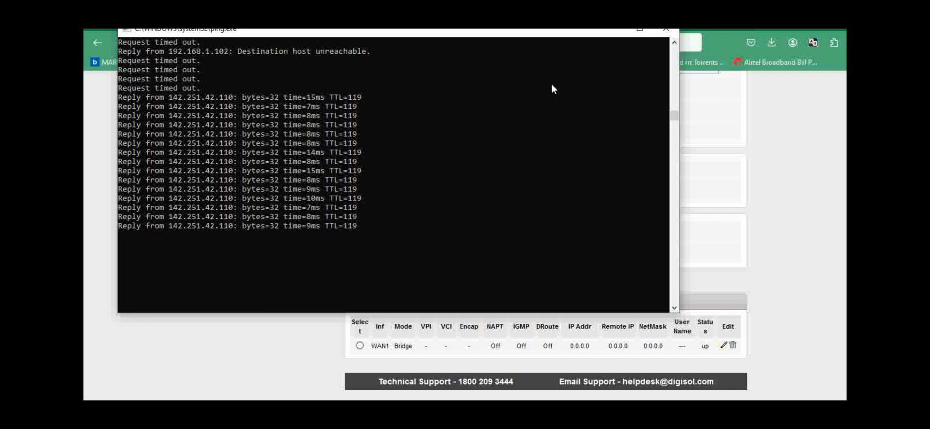
pyautogui.click(614, 30)
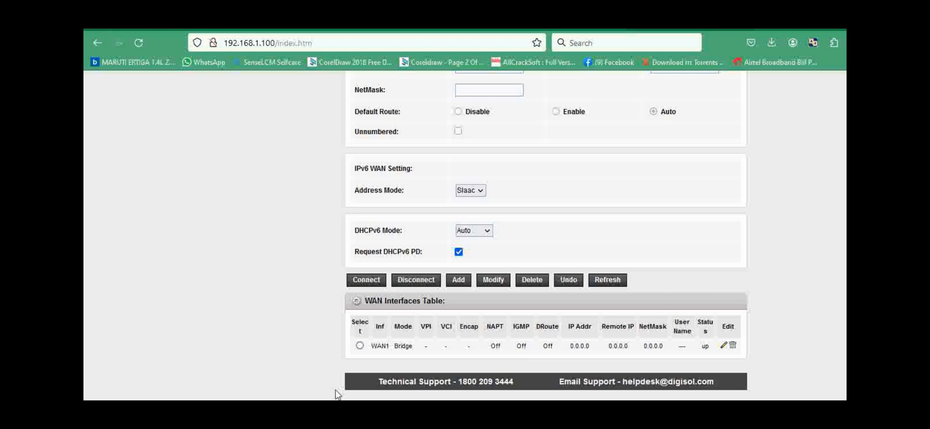
# Test the internet connection by running "ping google.com -t", and minimize the ping window after checking the replies.
pyautogui.press('super+r')
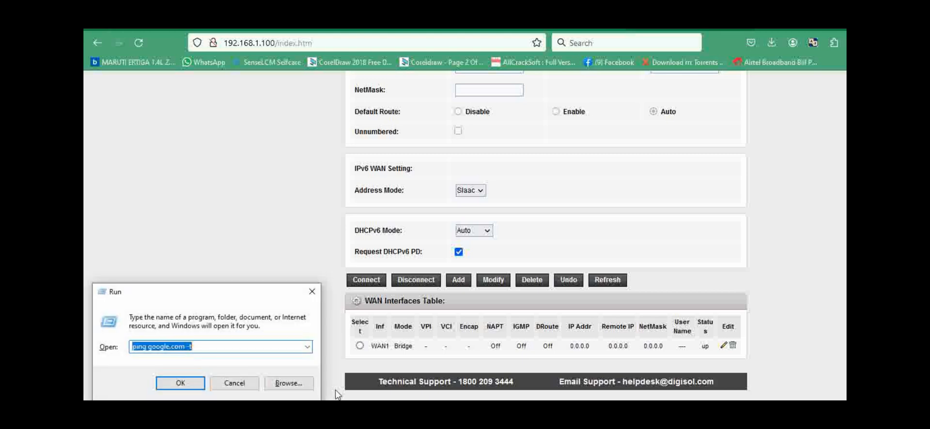
pyautogui.press('Right')
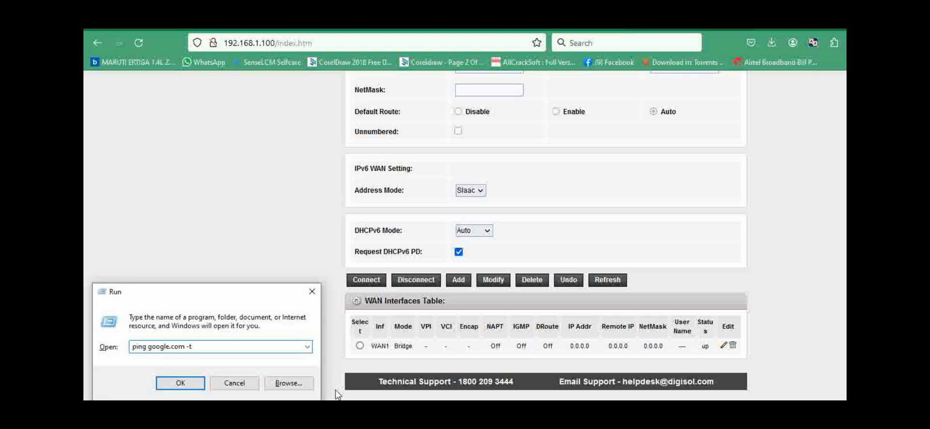
pyautogui.press('Return')
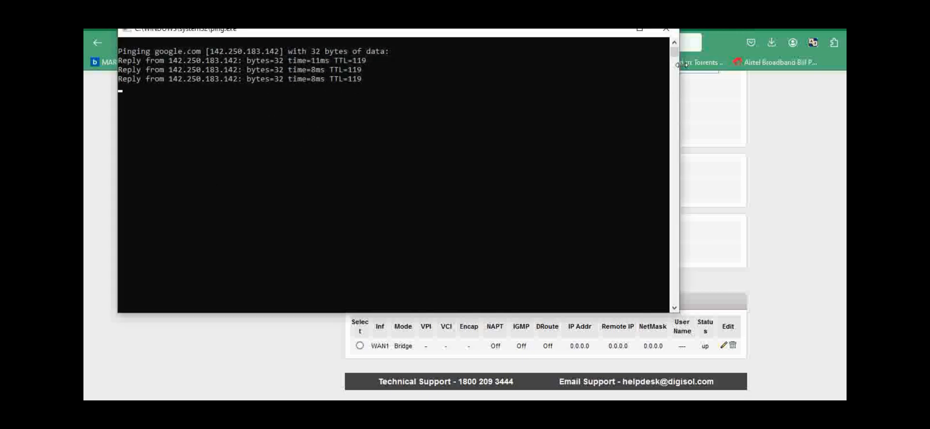
pyautogui.moveTo(568, 34); pyautogui.dragTo(585, 57)
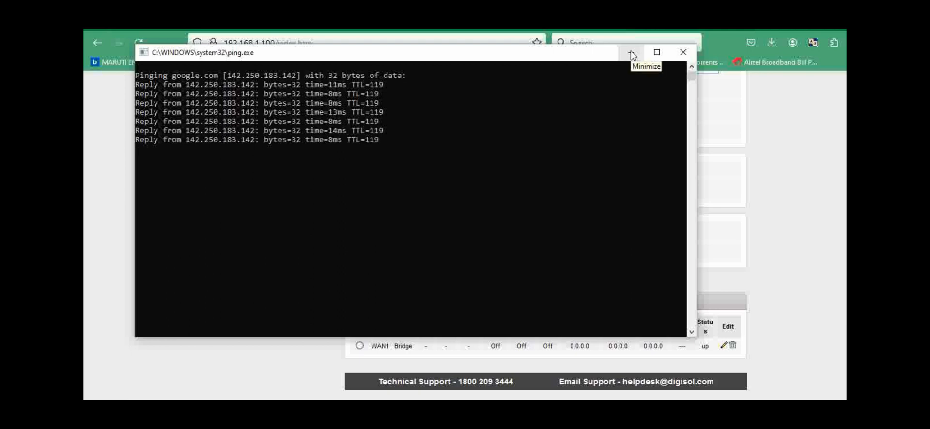
pyautogui.click(631, 54)
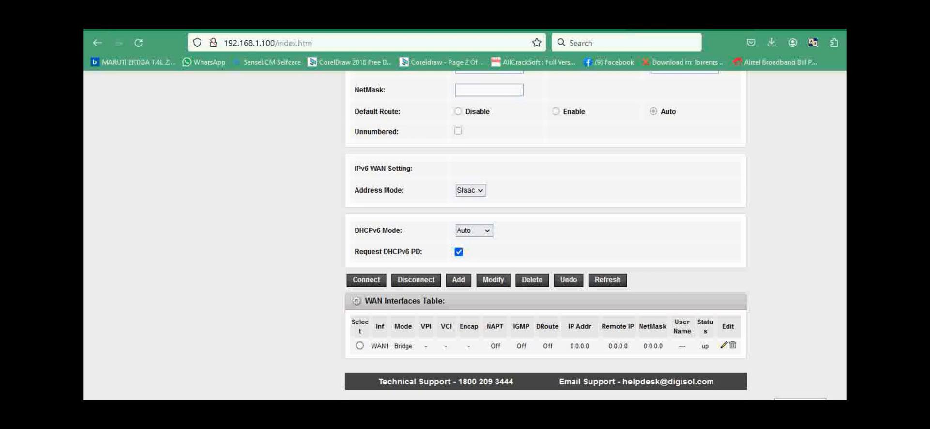
pyautogui.scroll(3, 237, 300)
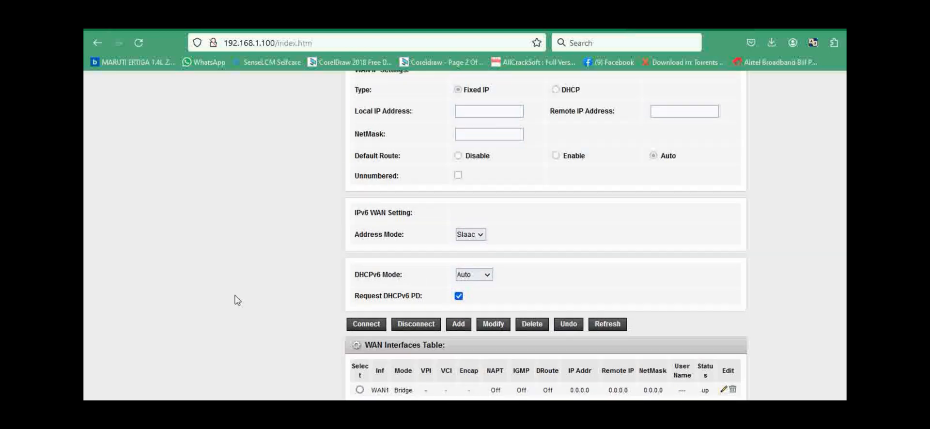
# Open the router's basic wireless settings and review the band, mode, SSID and channel options.
pyautogui.scroll(4, 237, 301)
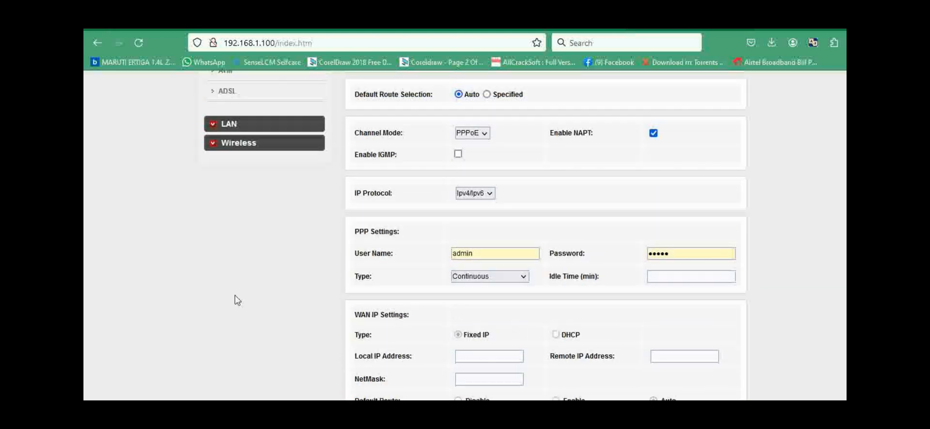
pyautogui.click(232, 240)
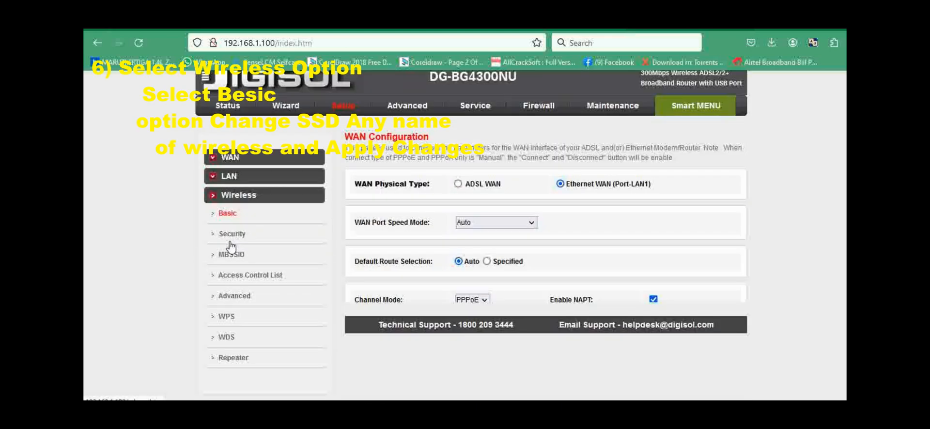
pyautogui.scroll(-1, 436, 253)
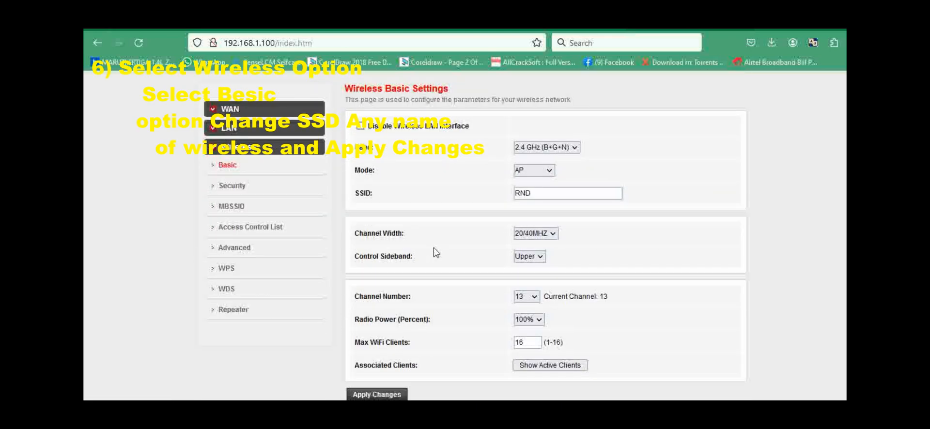
pyautogui.click(227, 168)
pyautogui.scroll(-1, 451, 245)
pyautogui.scroll(-1, 543, 264)
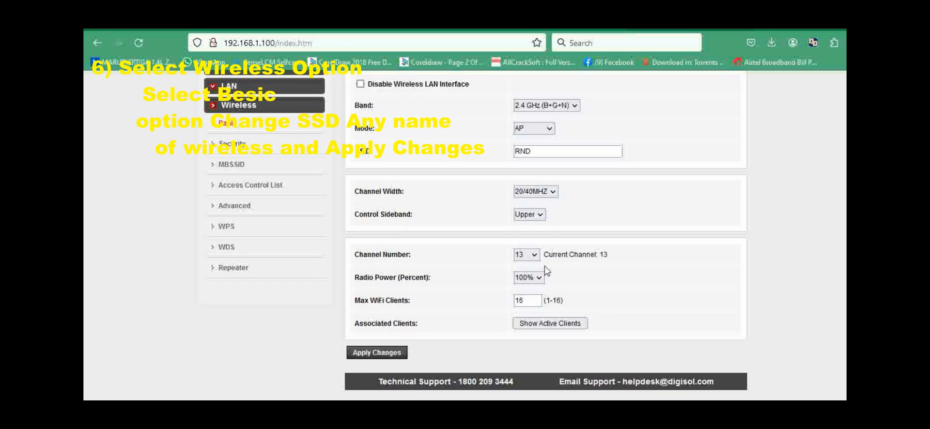
pyautogui.scroll(2, 464, 263)
# View the wireless security page, return to the basic wireless settings and inspect the SSID field.
pyautogui.click(232, 240)
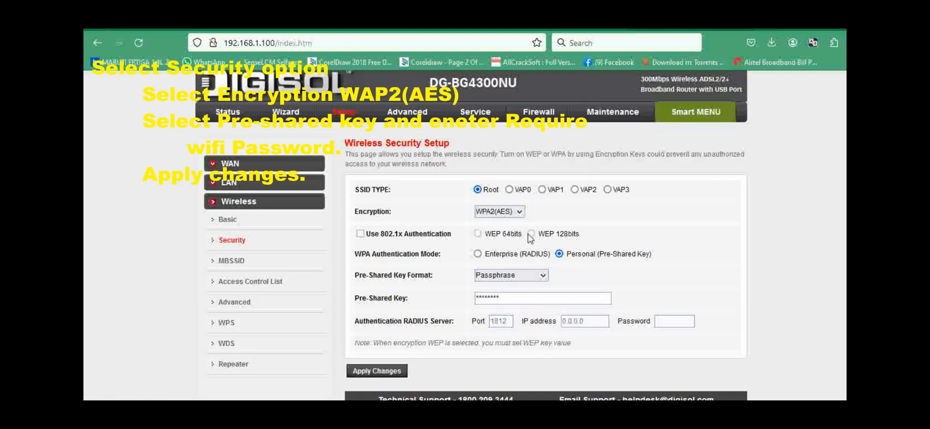
pyautogui.click(227, 220)
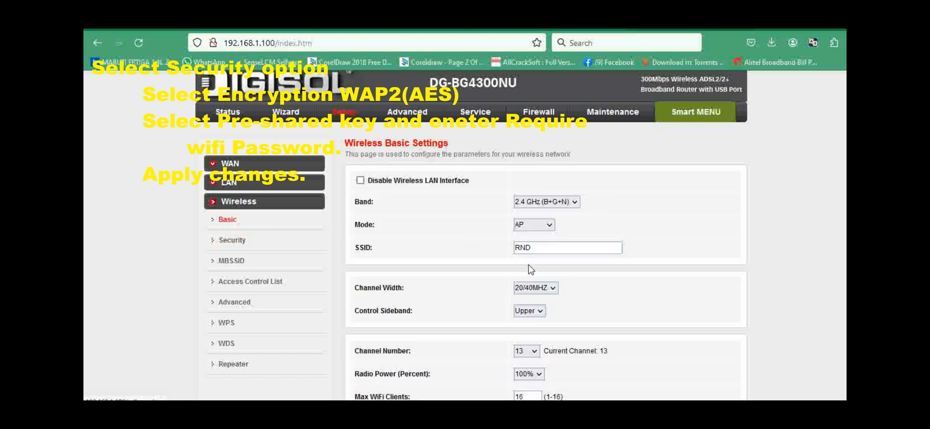
pyautogui.scroll(-2, 531, 270)
pyautogui.doubleClick(538, 152)
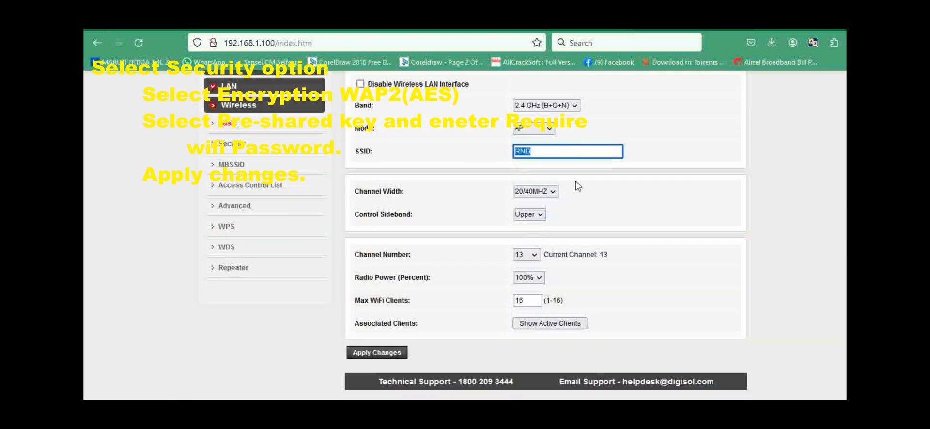
pyautogui.click(537, 167)
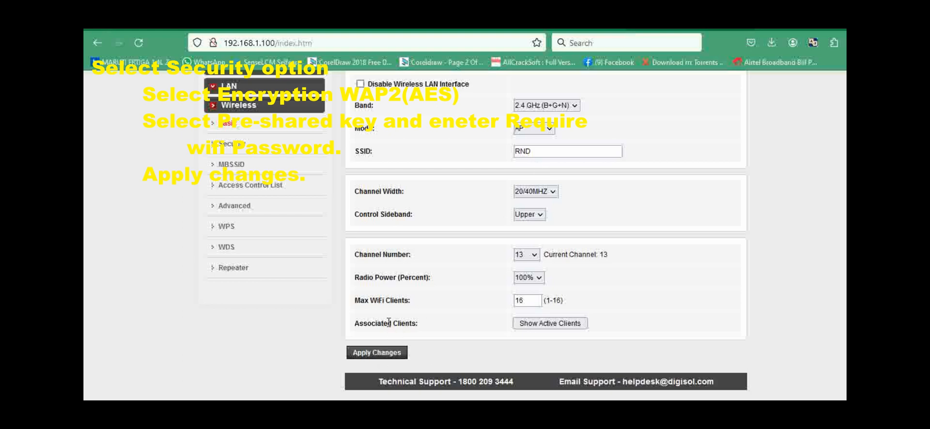
# In the wireless security setup, choose WPA2(AES) encryption and the Passphrase format for the pre-shared key.
pyautogui.scroll(2, 228, 269)
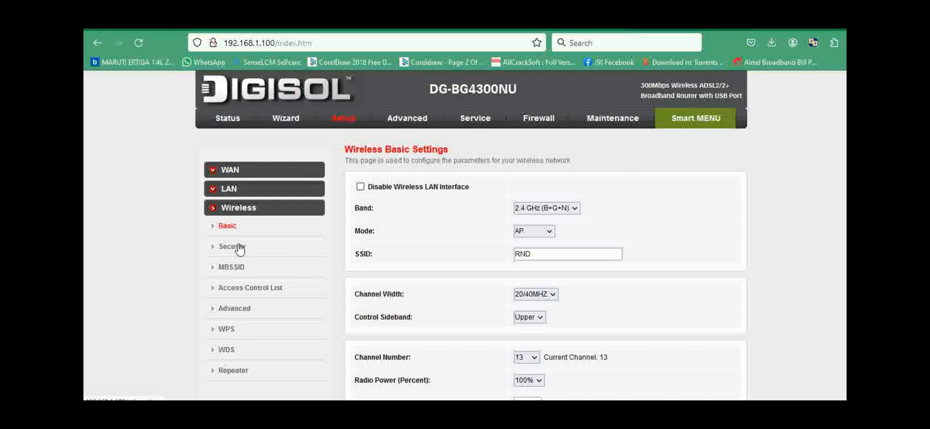
pyautogui.click(233, 247)
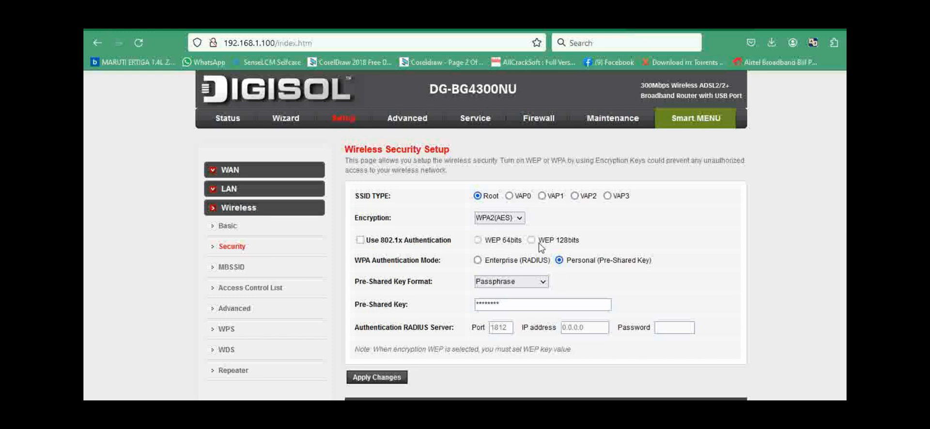
pyautogui.click(500, 221)
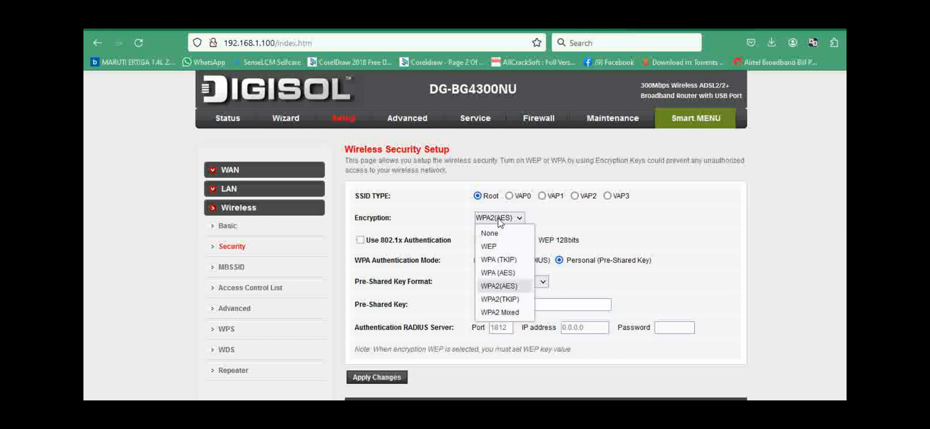
pyautogui.click(512, 290)
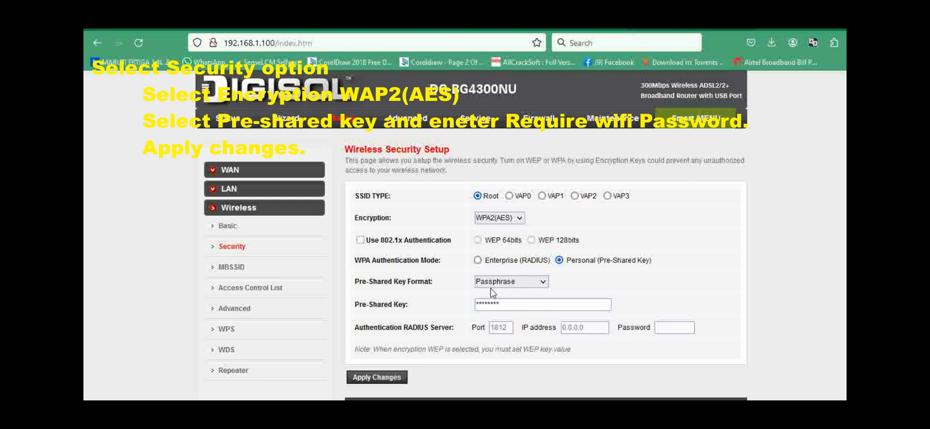
pyautogui.click(498, 285)
pyautogui.click(498, 287)
# Check the pre-shared key field and apply the wireless security changes.
pyautogui.click(514, 303)
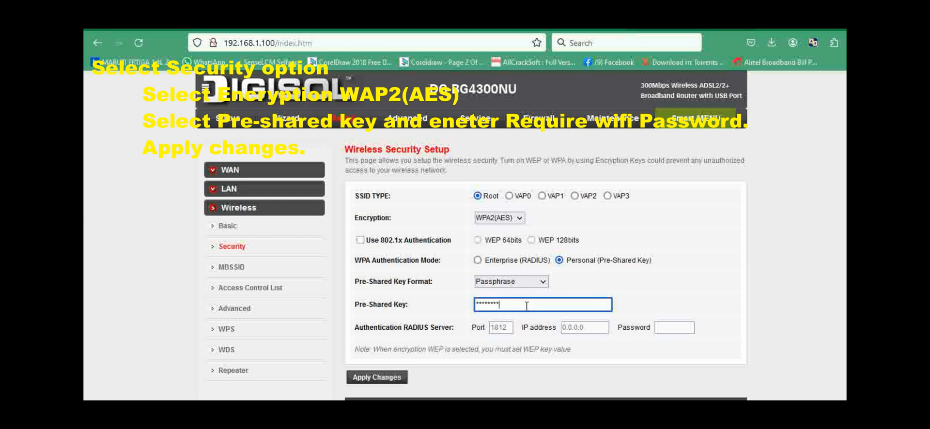
pyautogui.moveTo(516, 306); pyautogui.dragTo(468, 308)
pyautogui.click(480, 380)
pyautogui.scroll(-1, 467, 376)
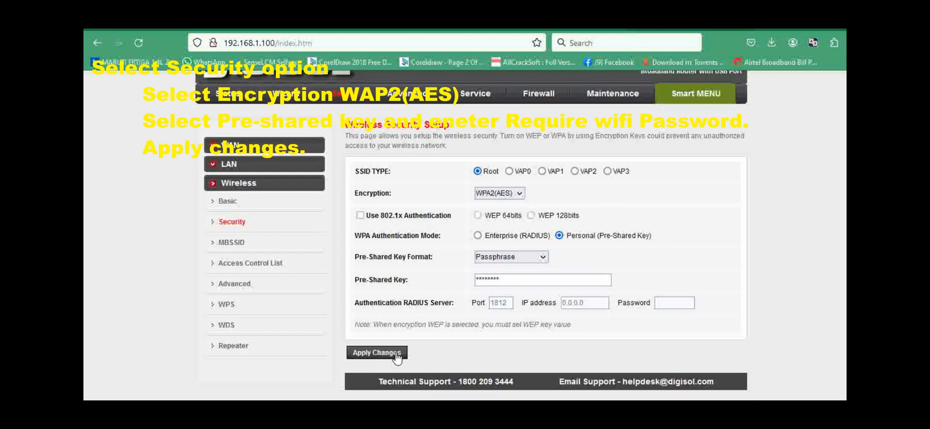
pyautogui.click(396, 355)
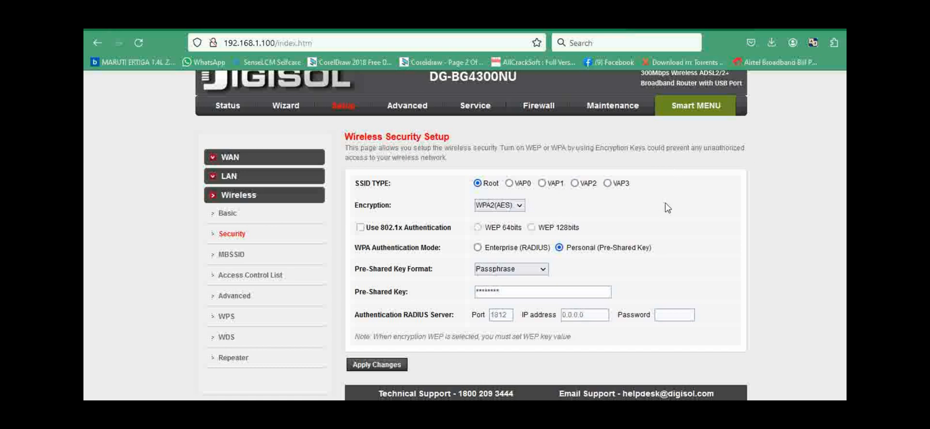
pyautogui.scroll(-1, 686, 209)
pyautogui.scroll(1, 503, 149)
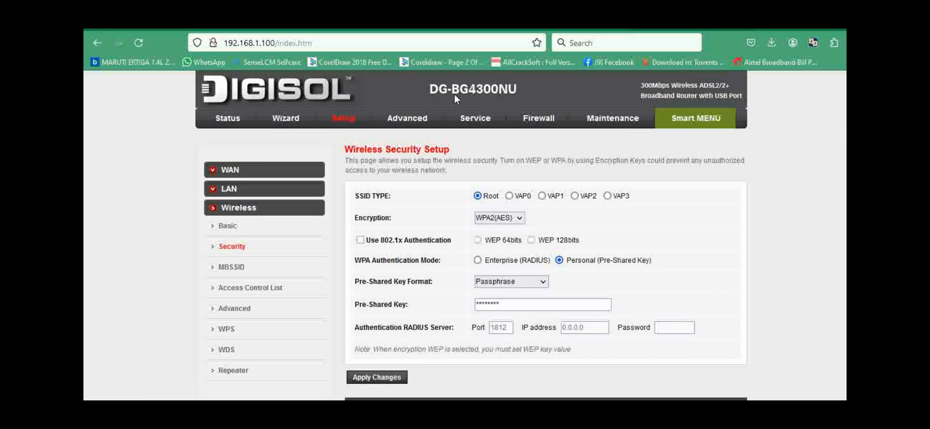